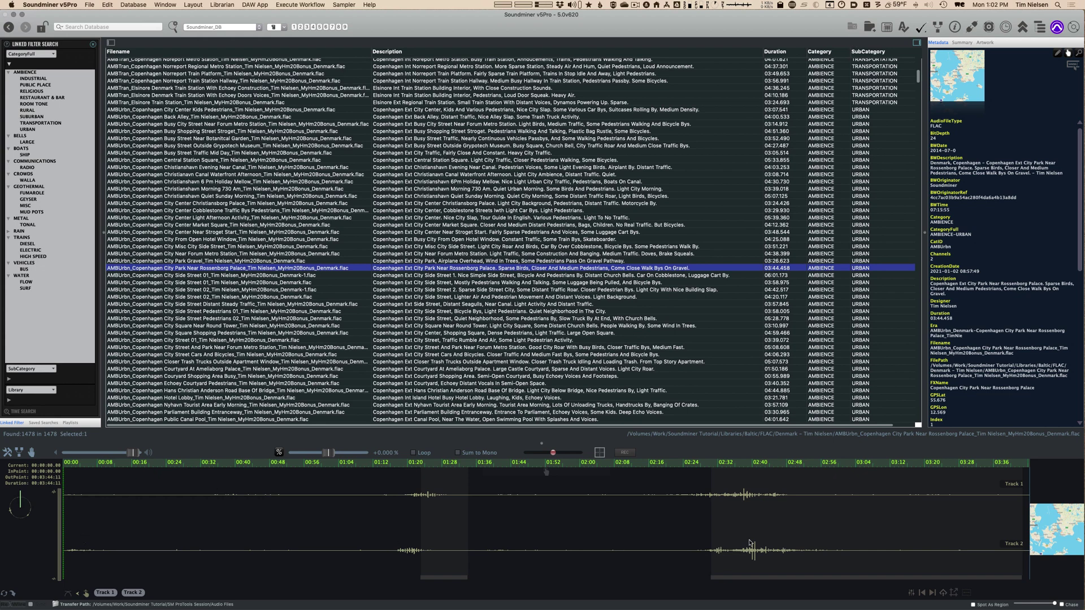
# Load the Busy Street Outside Grypotech Museum recording, play it, and select about 01:03–02:42.
pyautogui.press('r')
pyautogui.press('r')
pyautogui.press('r')
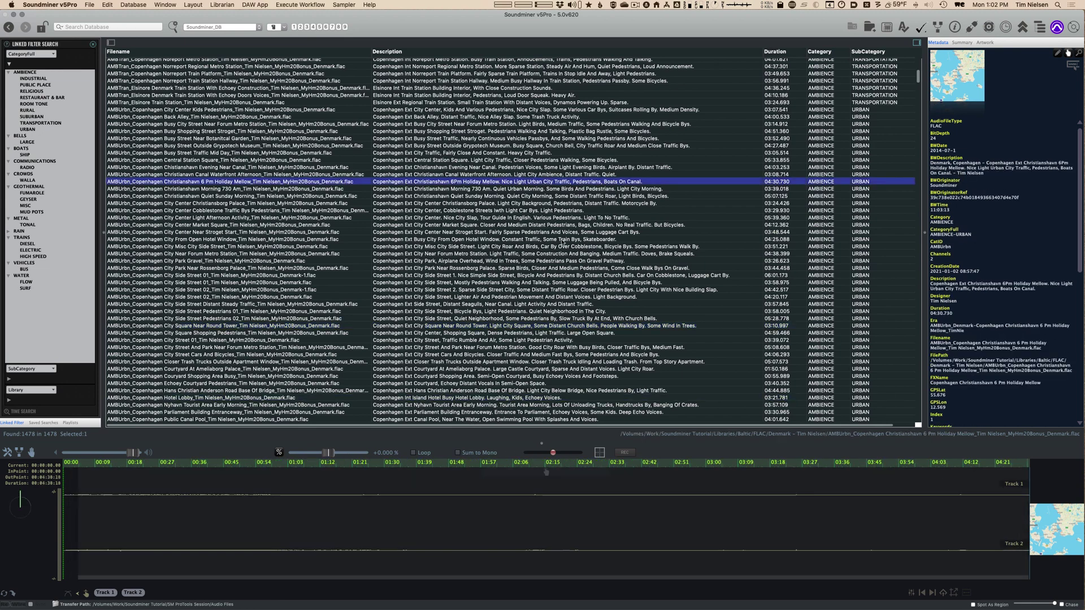
pyautogui.press('r')
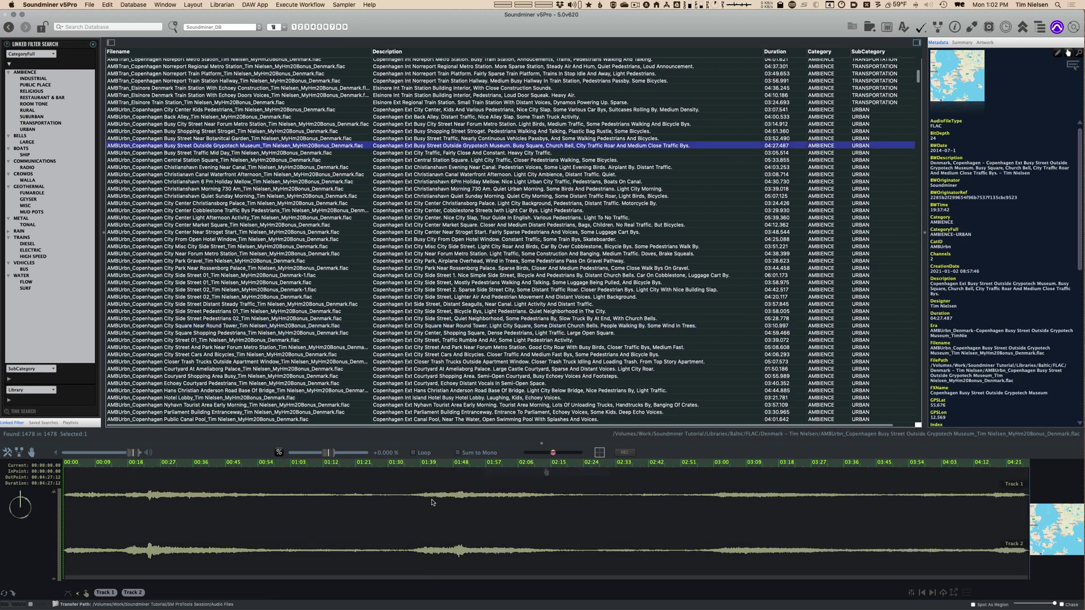
pyautogui.click(433, 503)
pyautogui.moveTo(292, 509); pyautogui.dragTo(649, 508)
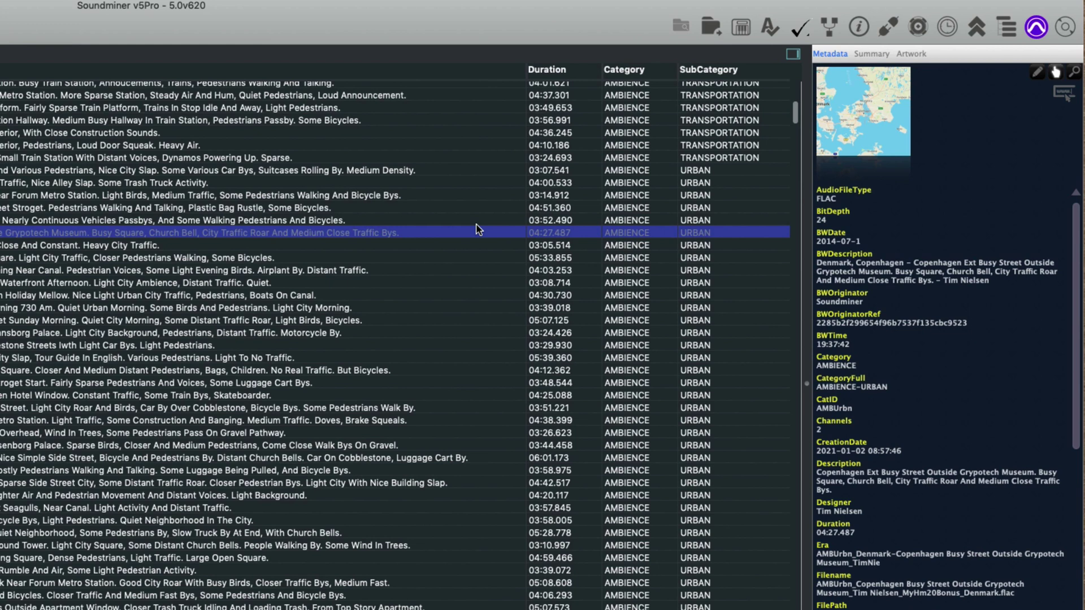
# Switch the side panel to Summary and group it by Microphone instead of Library.
pyautogui.scroll(-1, 949, 390)
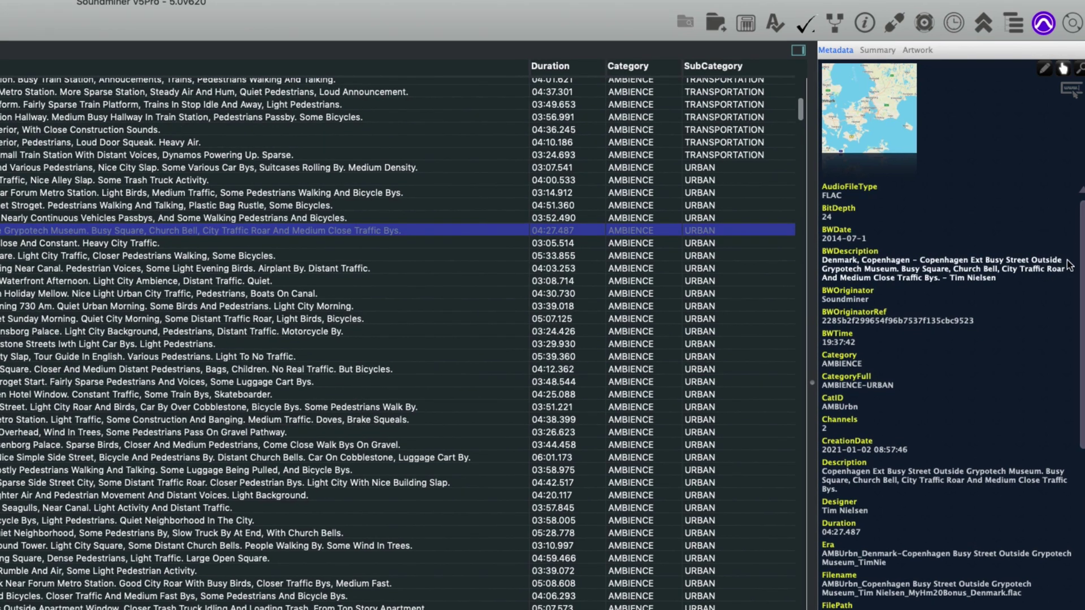
pyautogui.scroll(-5, 949, 395)
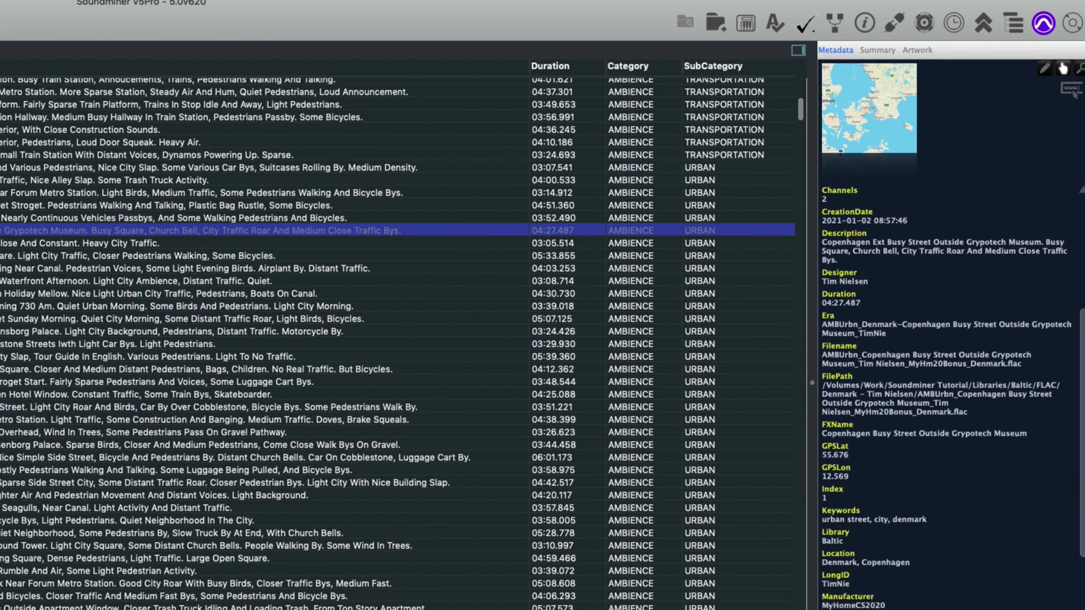
pyautogui.scroll(5, 949, 395)
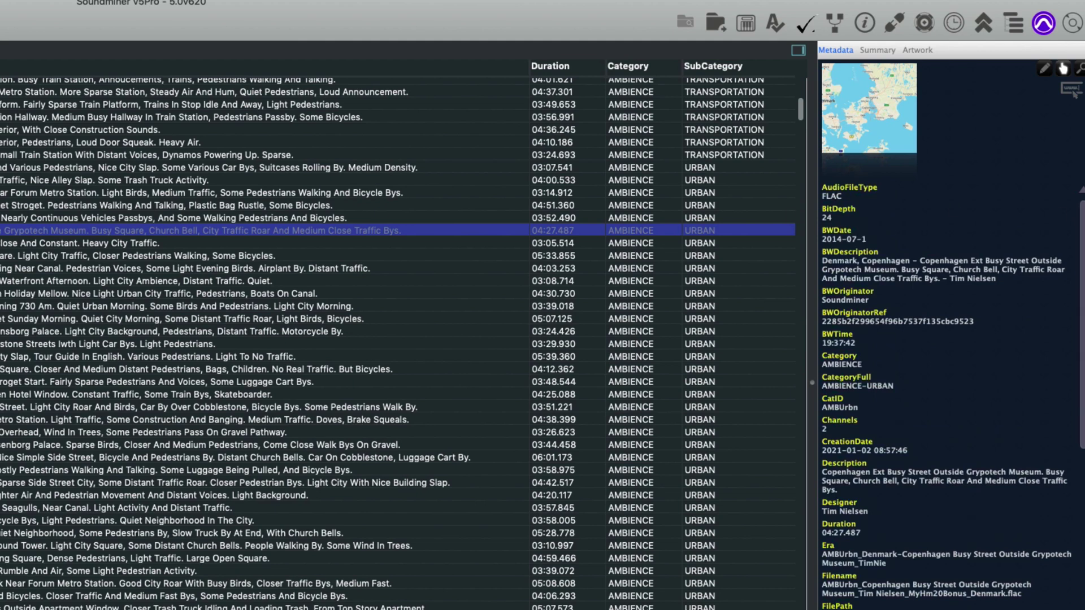
pyautogui.click(875, 50)
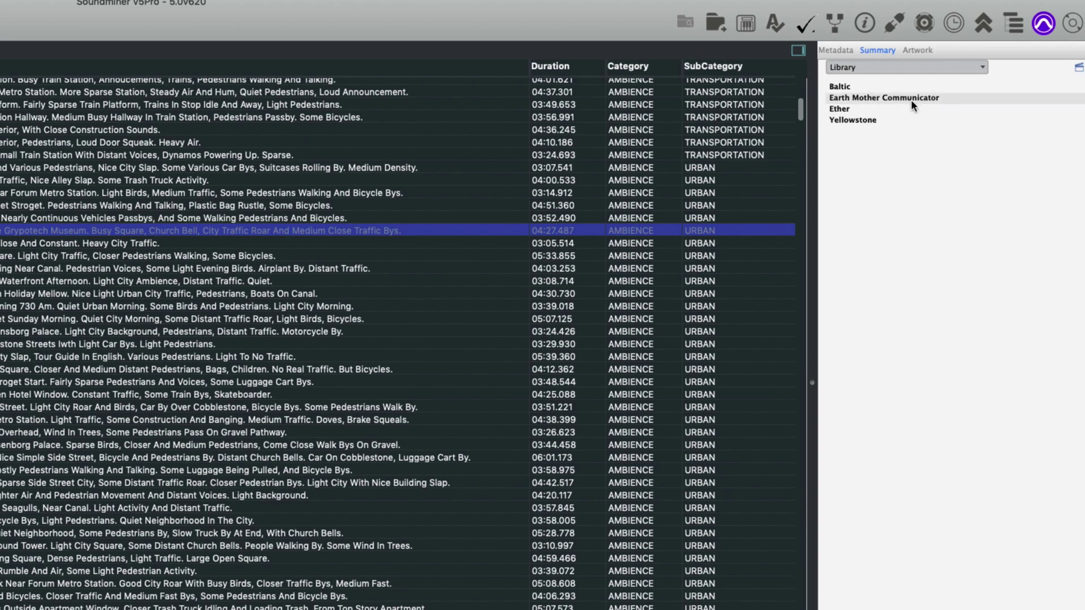
pyautogui.click(886, 67)
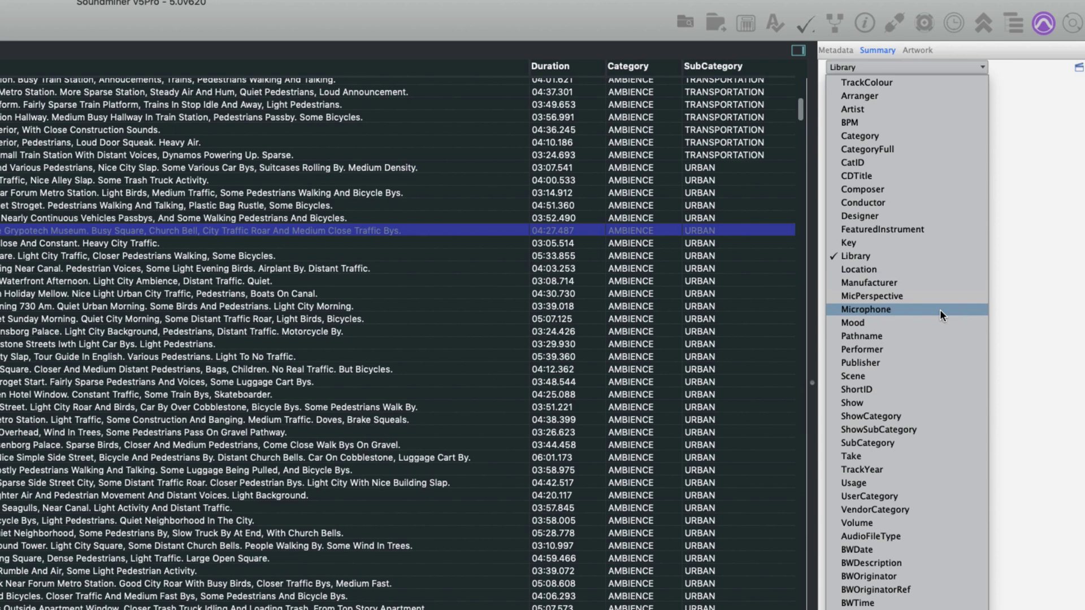
pyautogui.click(941, 310)
pyautogui.click(904, 66)
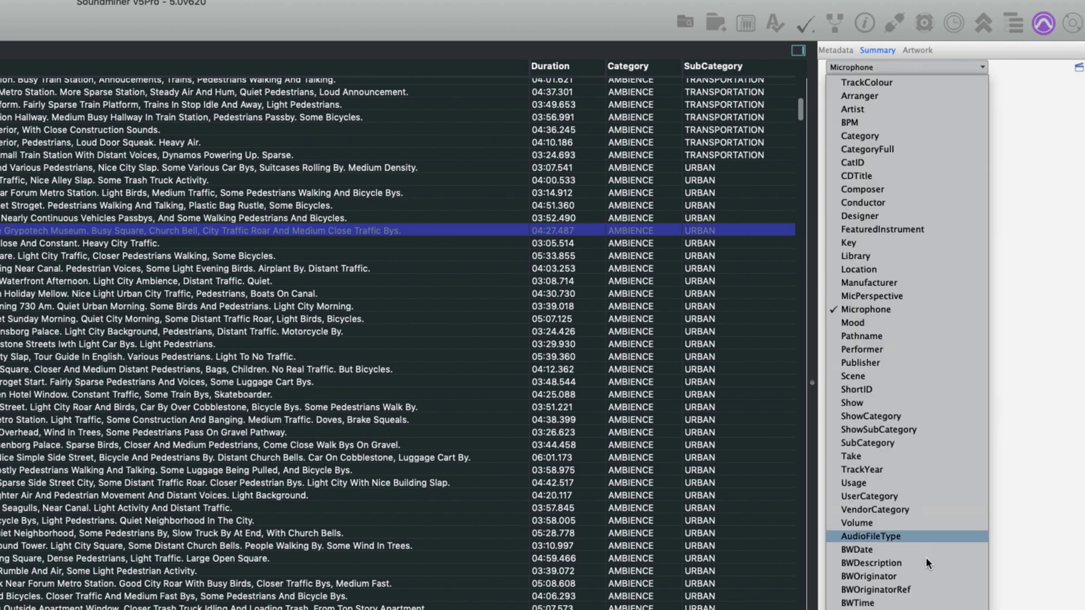
pyautogui.click(999, 567)
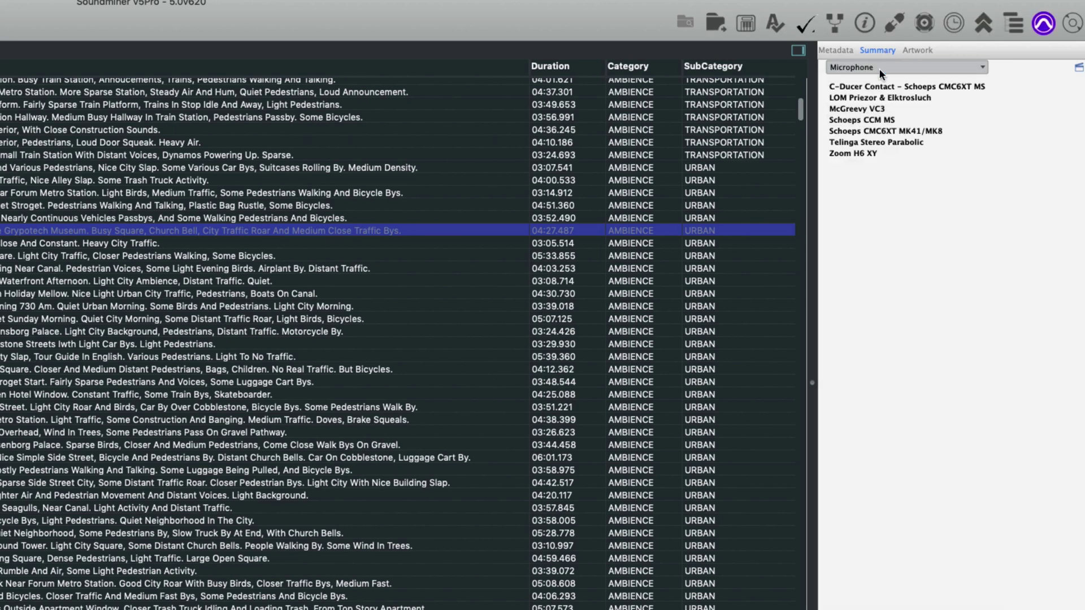
# Browse the library map thumbnails and album covers in the Artwork tab.
pyautogui.click(916, 49)
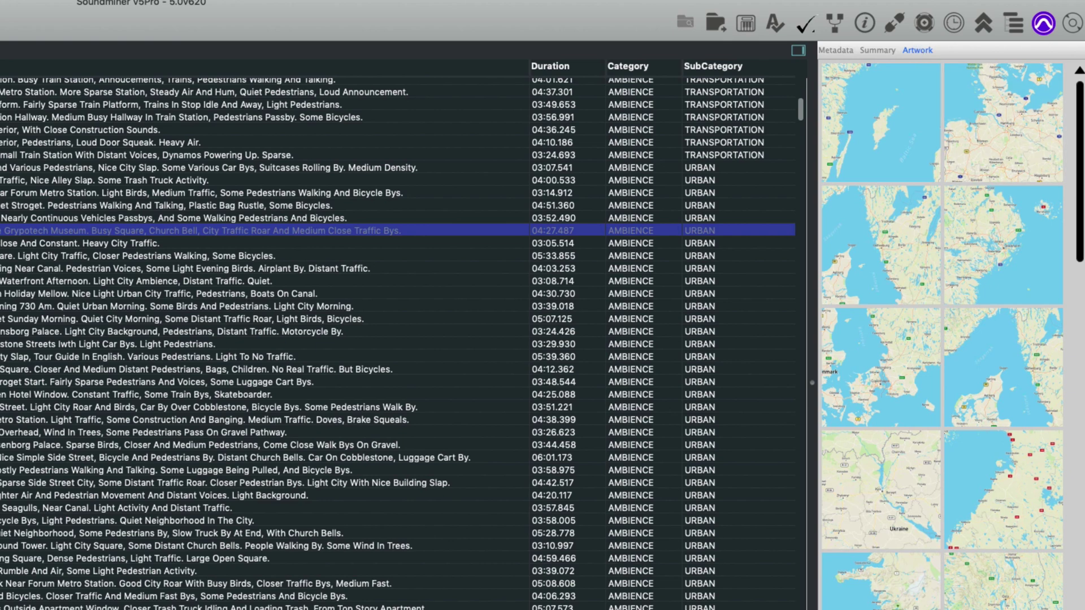
pyautogui.scroll(-5, 1067, 292)
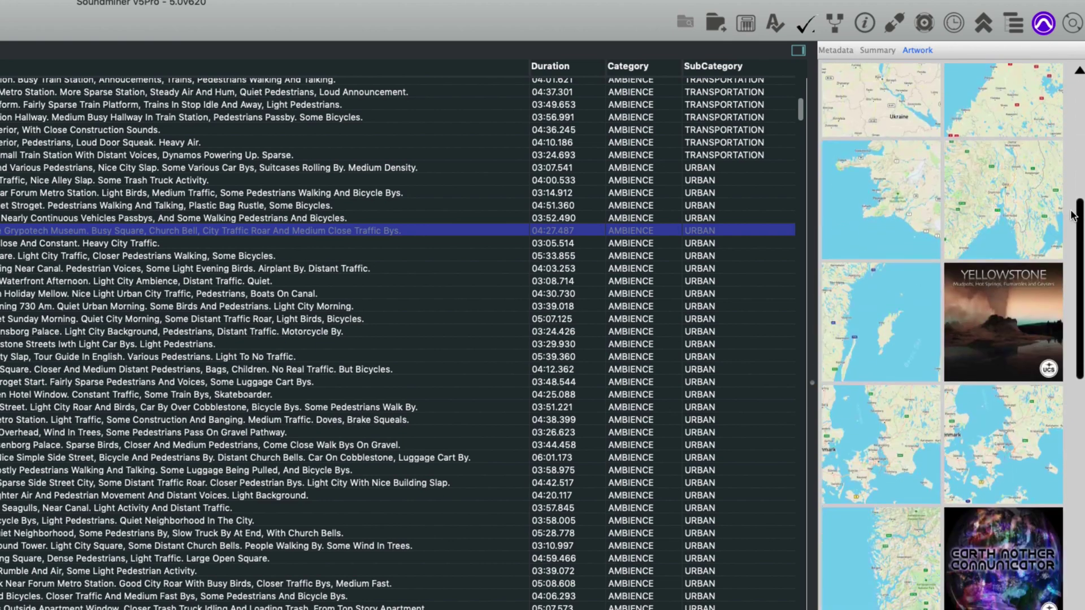
pyautogui.scroll(-10, 1046, 381)
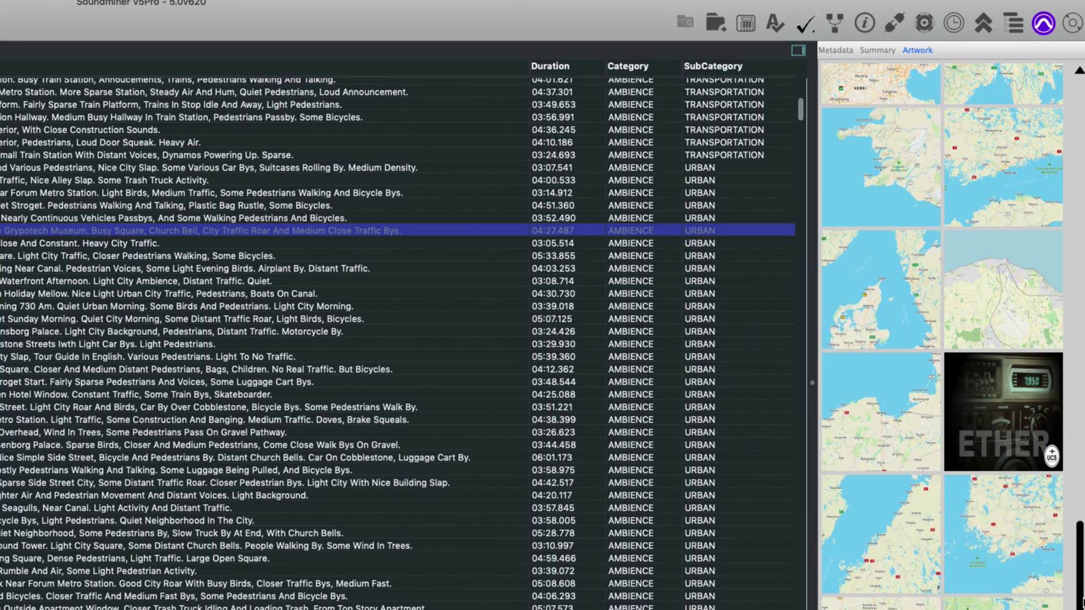
pyautogui.scroll(15, 943, 336)
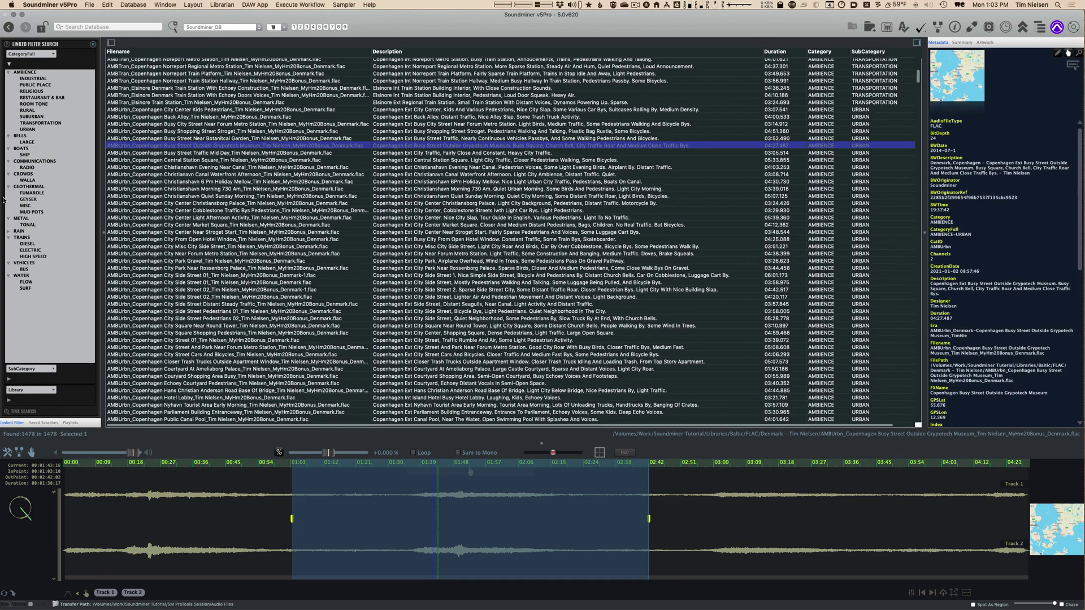
# Hide the Linked Filter Search and Metadata panels and make the record list slightly taller.
pyautogui.click(110, 43)
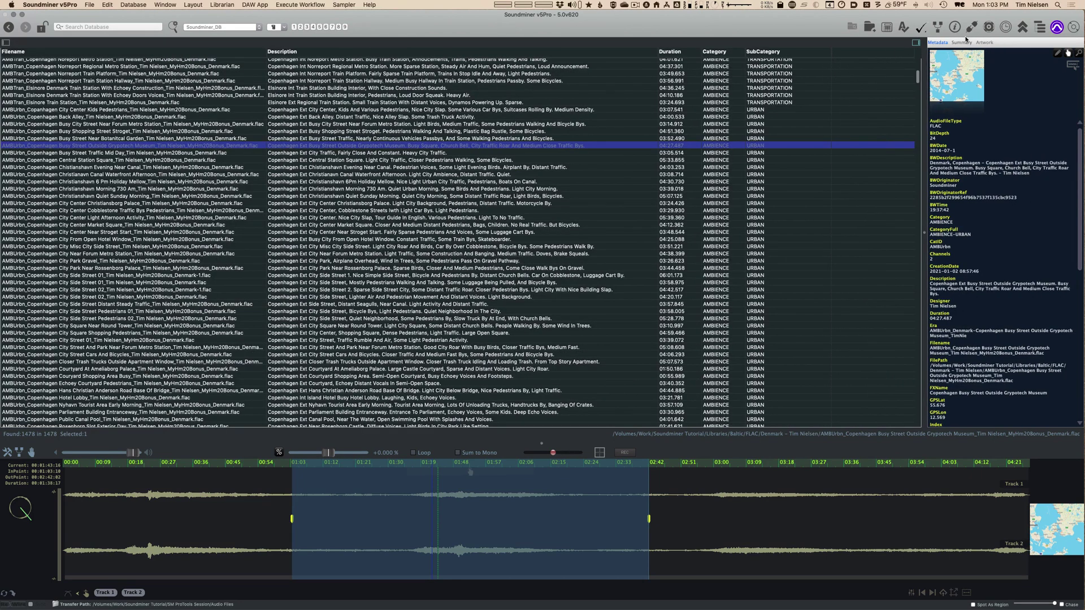
pyautogui.click(916, 43)
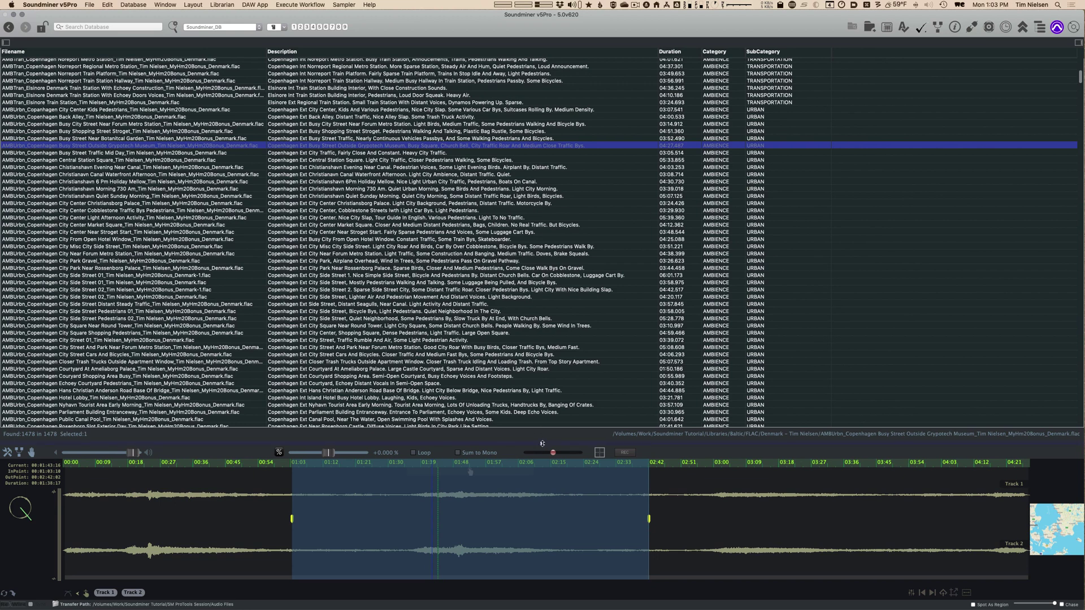
pyautogui.moveTo(543, 451)
pyautogui.mouseDown()
pyautogui.moveTo(542, 365)
pyautogui.moveTo(546, 472)
pyautogui.moveTo(546, 461)
pyautogui.mouseUp()
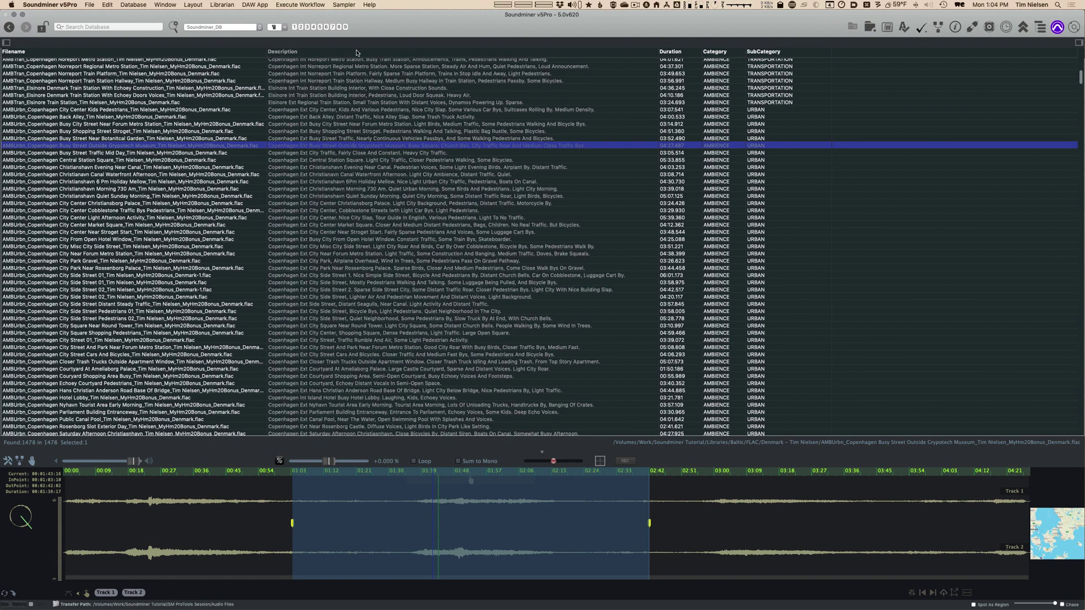
# Try moving Description and Duration after SubCategory, then reset the column order and waveform selection.
pyautogui.moveTo(282, 52); pyautogui.dragTo(388, 62)
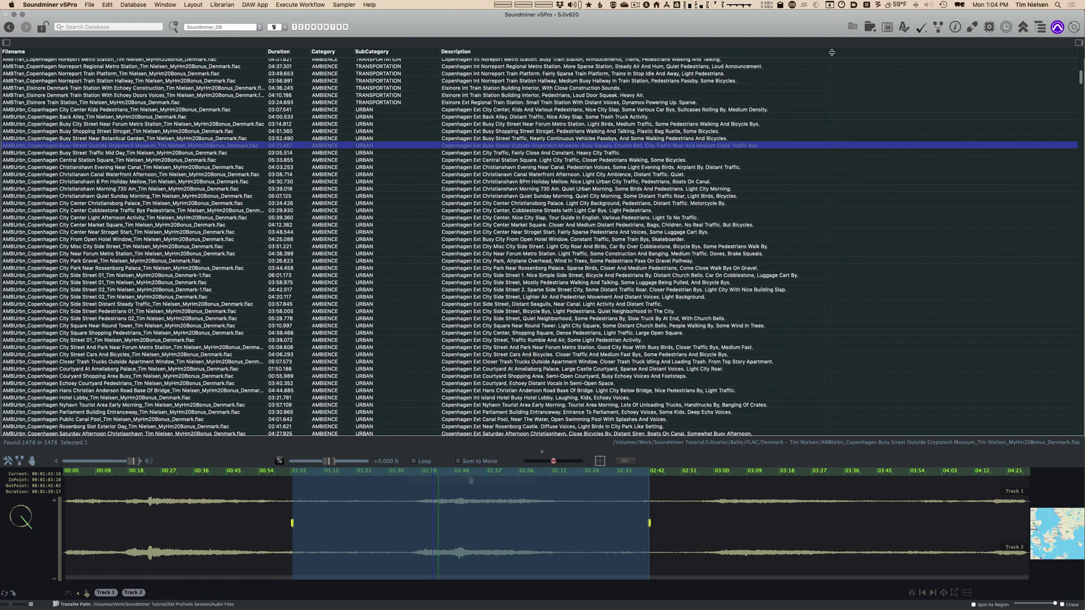
pyautogui.moveTo(831, 54); pyautogui.dragTo(751, 53)
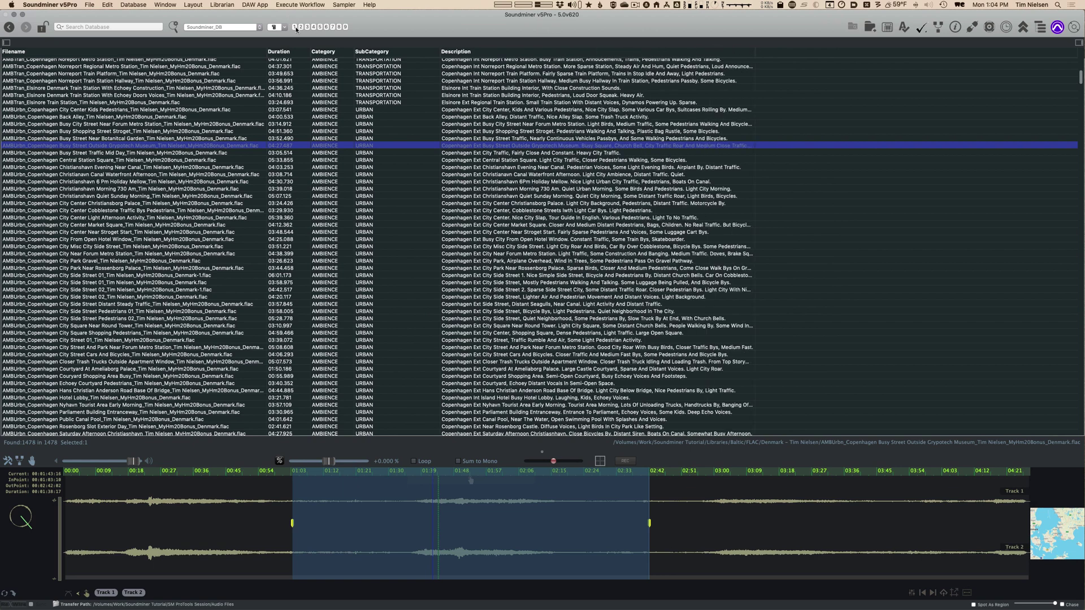
pyautogui.moveTo(281, 53); pyautogui.dragTo(390, 53)
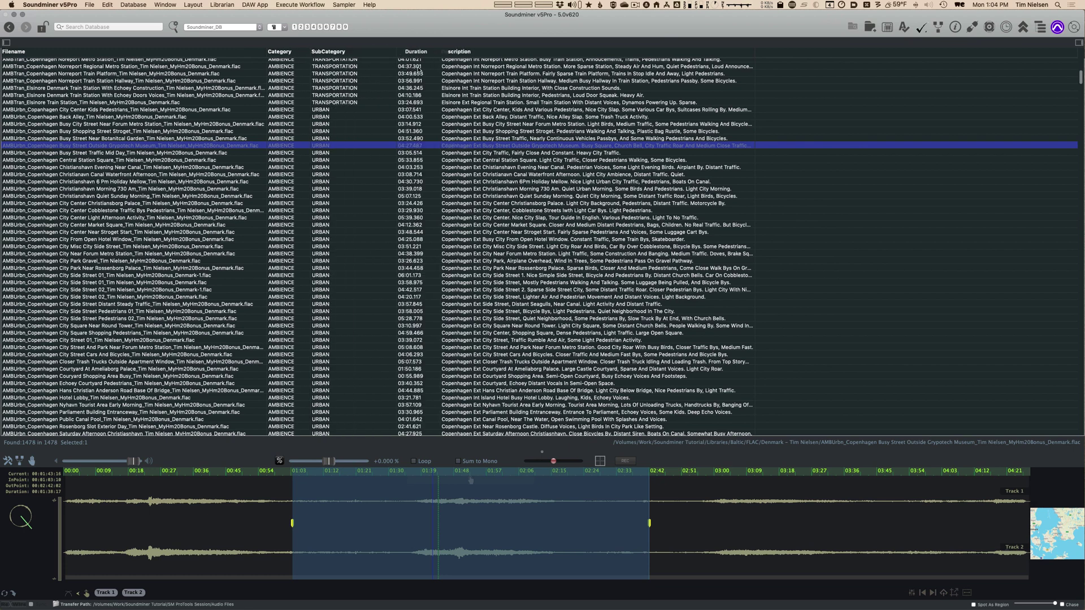
pyautogui.click(294, 27)
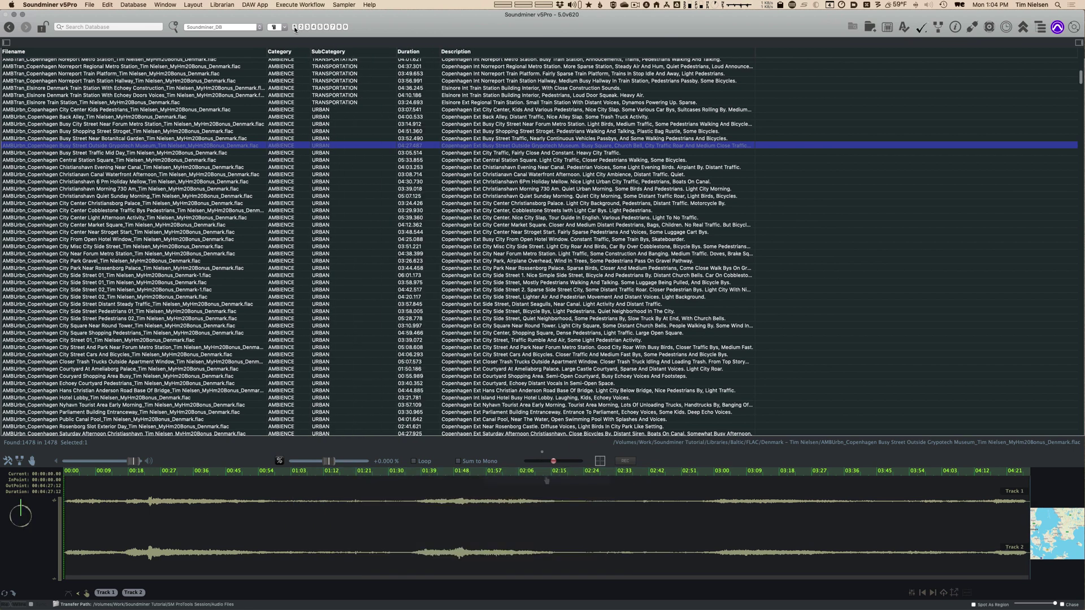
pyautogui.click(295, 27)
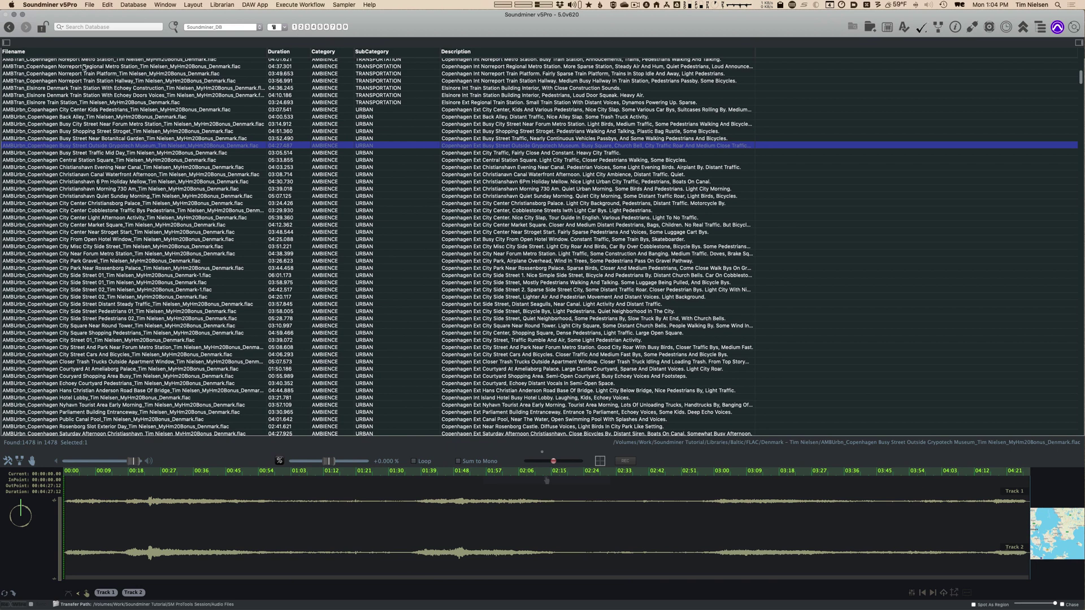
# Search the database for 'radio'.
pyautogui.click(160, 30)
pyautogui.write('radio')
pyautogui.press('Return')
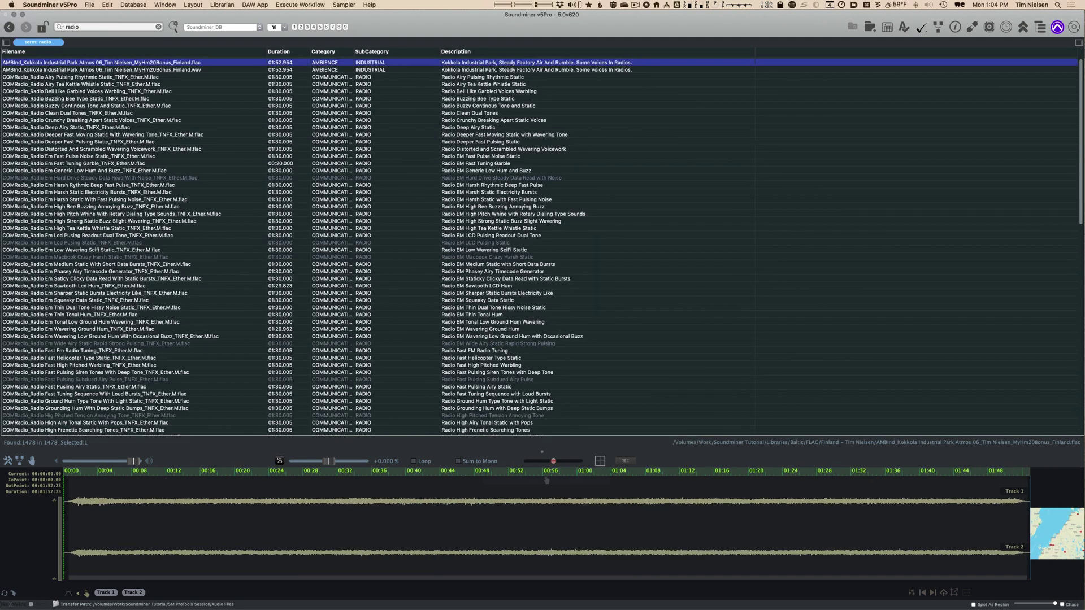
pyautogui.scroll(-10, 235, 136)
pyautogui.scroll(15, 235, 135)
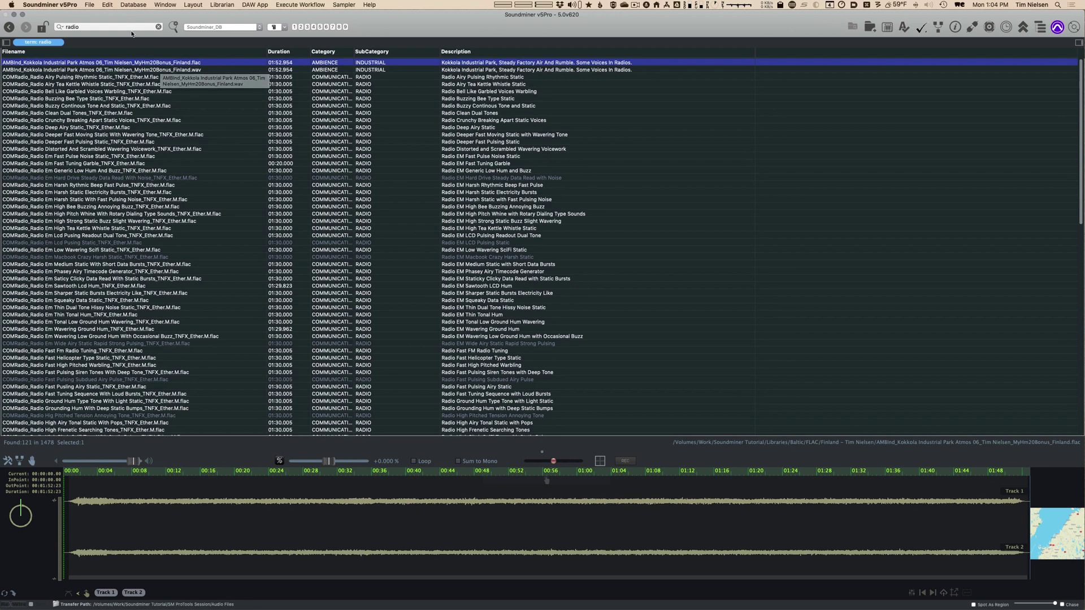
# Narrow the search to 'radio hiss', then clear it to show all 1478 records.
pyautogui.write('hiss')
pyautogui.press('Return')
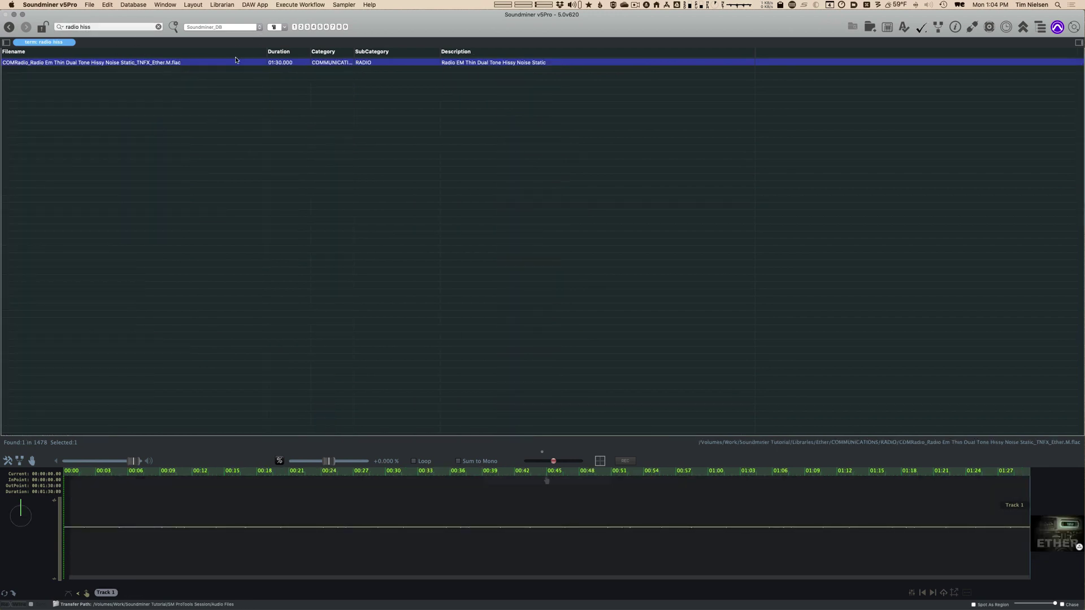
pyautogui.press('super+l')
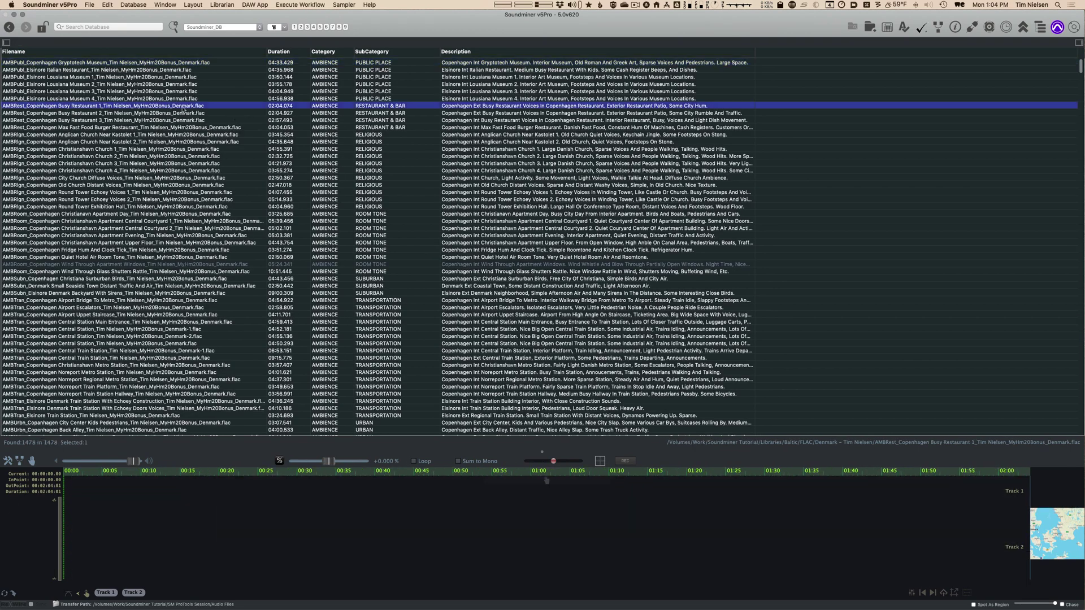
# Play the Busy Restaurant recording and mark waveform regions, ending at about 0:16–0:24.
pyautogui.click(331, 526)
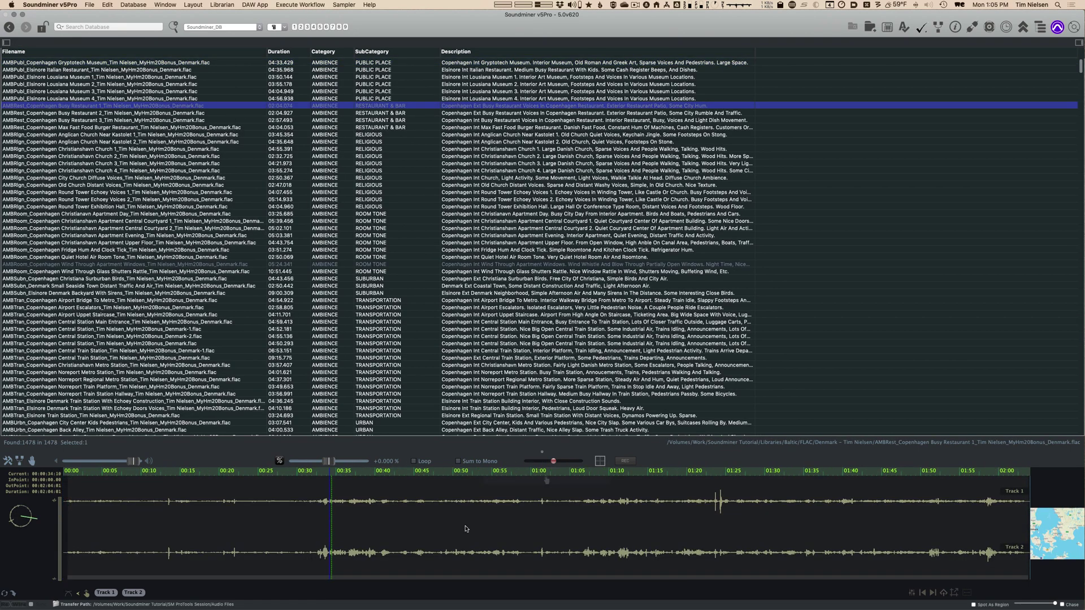
pyautogui.click(498, 525)
pyautogui.click(456, 519)
pyautogui.moveTo(247, 532); pyautogui.dragTo(407, 531)
pyautogui.moveTo(593, 531); pyautogui.dragTo(723, 531)
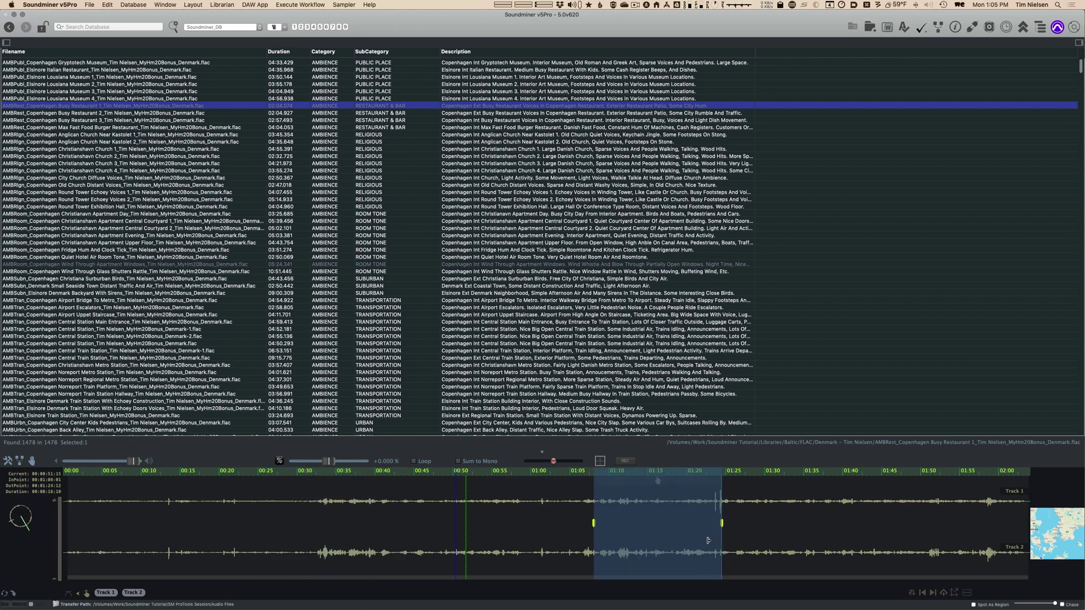
pyautogui.moveTo(190, 556); pyautogui.dragTo(257, 553)
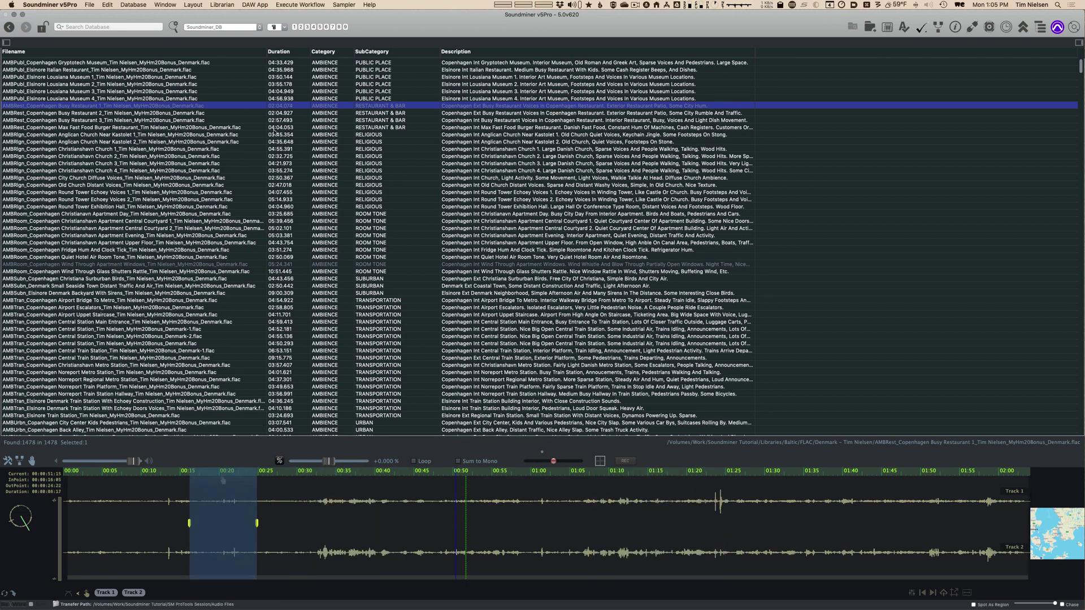
# Select several church recordings in the list, then load Christianshavn Apartment Central Courtyard 2.
pyautogui.click(247, 149)
pyautogui.keyDown('shift'); pyautogui.click(225, 198); pyautogui.keyUp('shift')
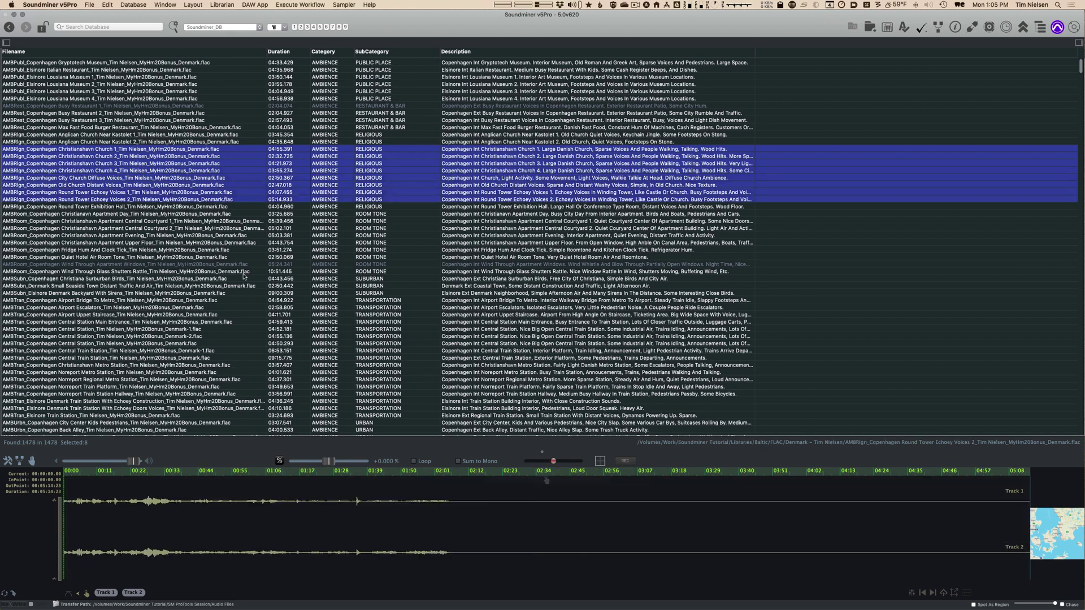
pyautogui.click(210, 134)
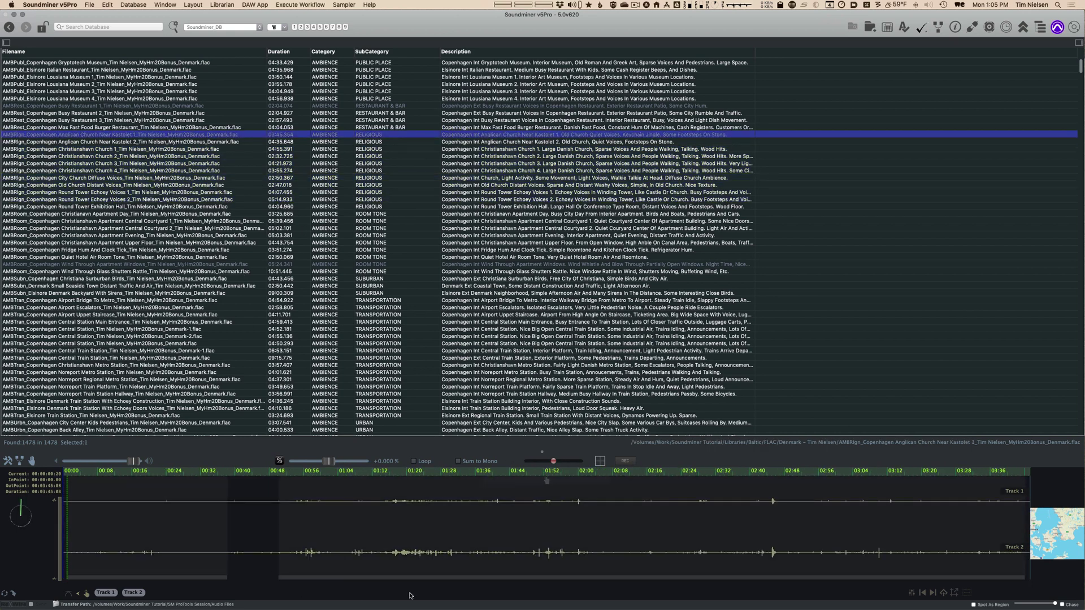
pyautogui.click(235, 150)
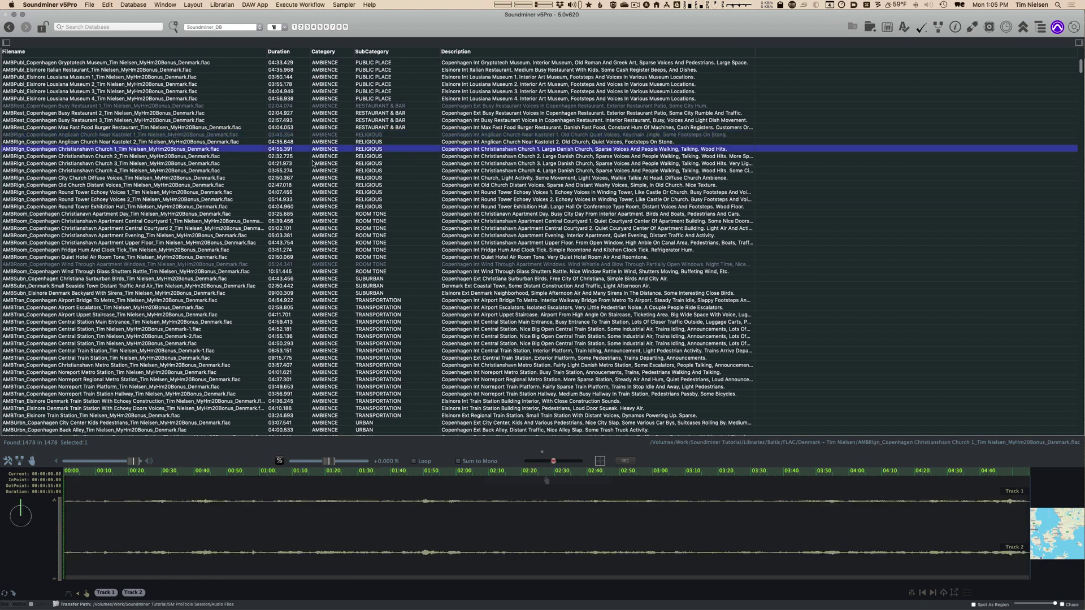
pyautogui.press('Down')
pyautogui.press('Down')
pyautogui.press('Down')
pyautogui.press('Down')
pyautogui.press('Down')
pyautogui.press('Down')
pyautogui.press('Down')
pyautogui.press('Down')
pyautogui.press('Down')
pyautogui.press('Down')
pyautogui.press('Down')
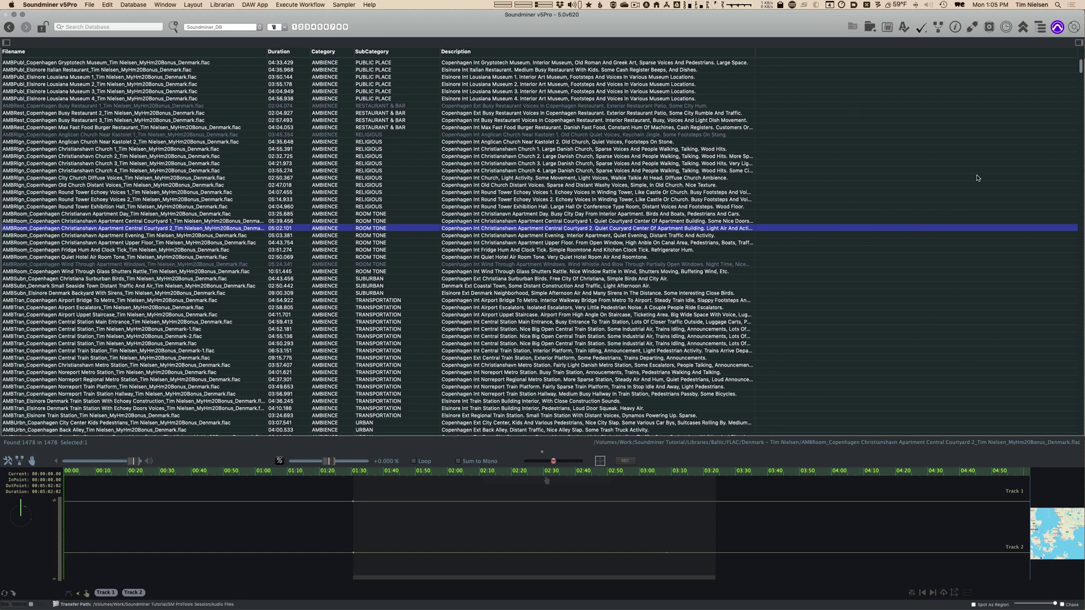
# Reopen the Linked Filter Search panel on the left and the Metadata panel on the right.
pyautogui.click(164, 4)
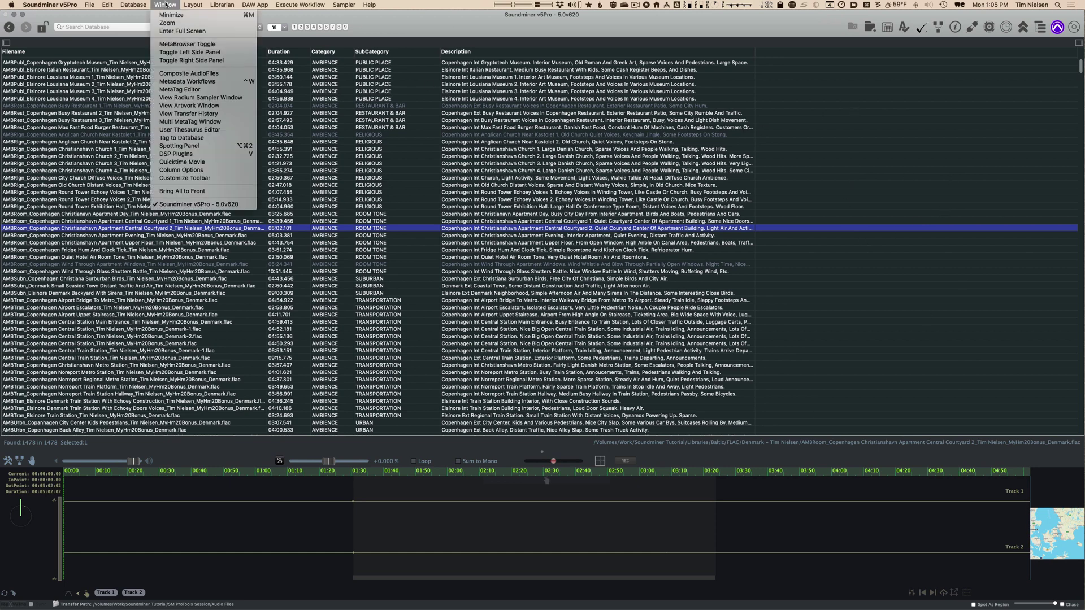
pyautogui.click(187, 145)
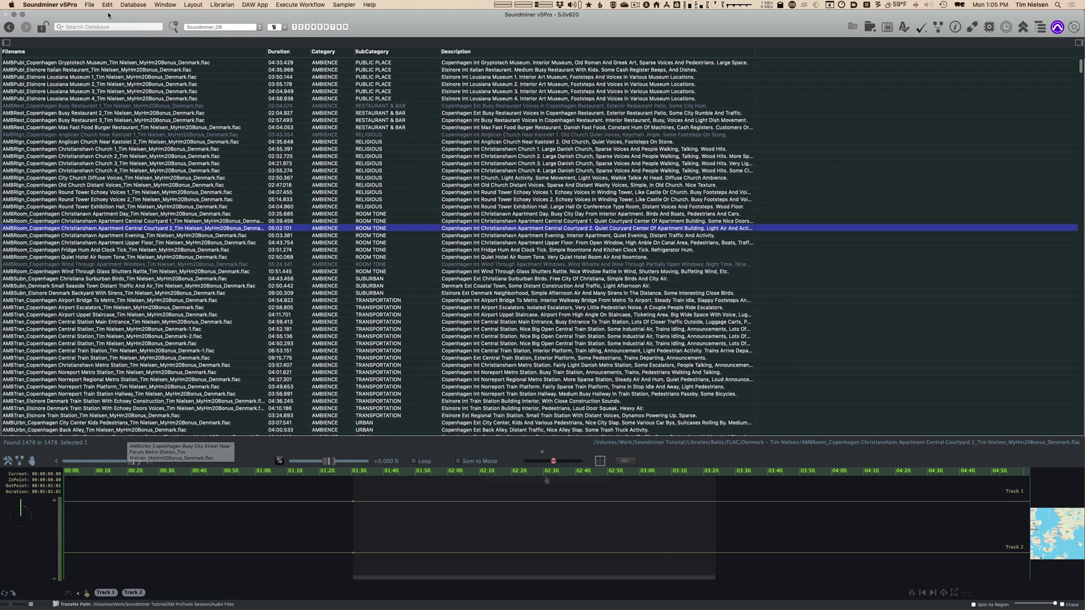
pyautogui.click(6, 42)
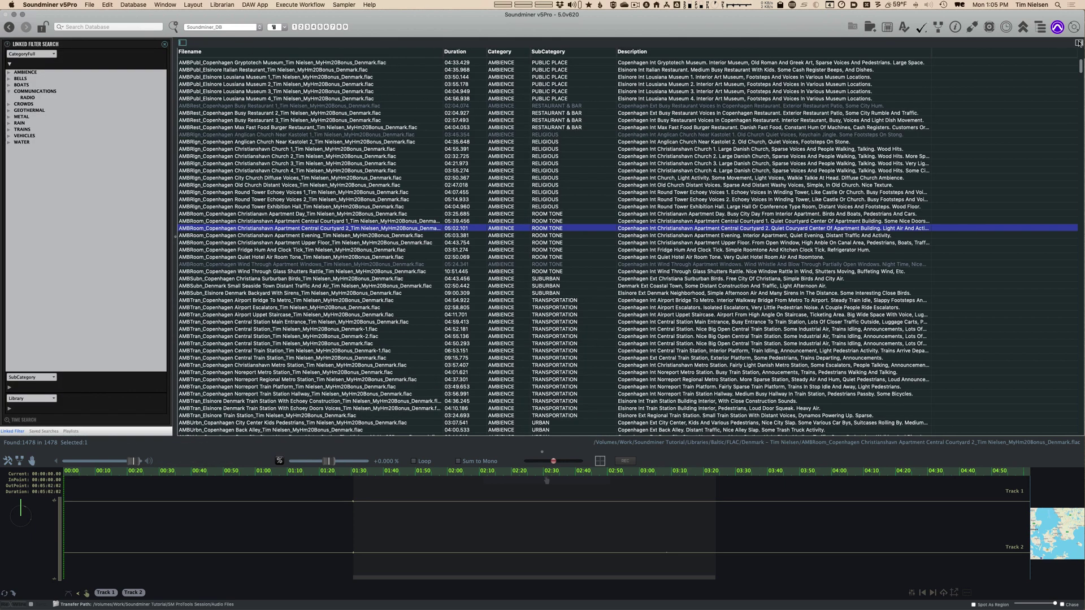
pyautogui.click(1079, 43)
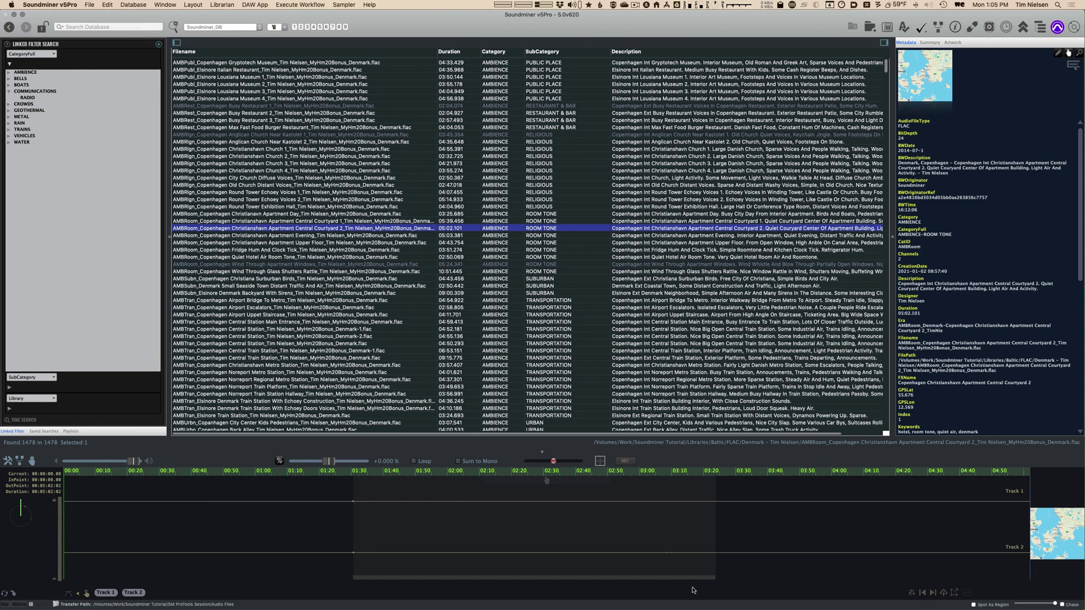